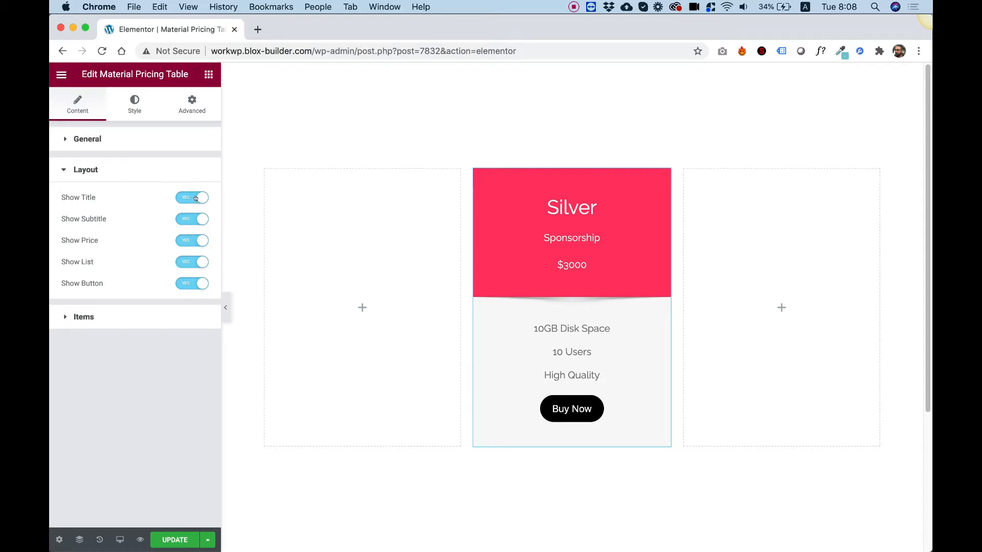
- Hide the pricing table's button and show it again
left_click(191, 283)
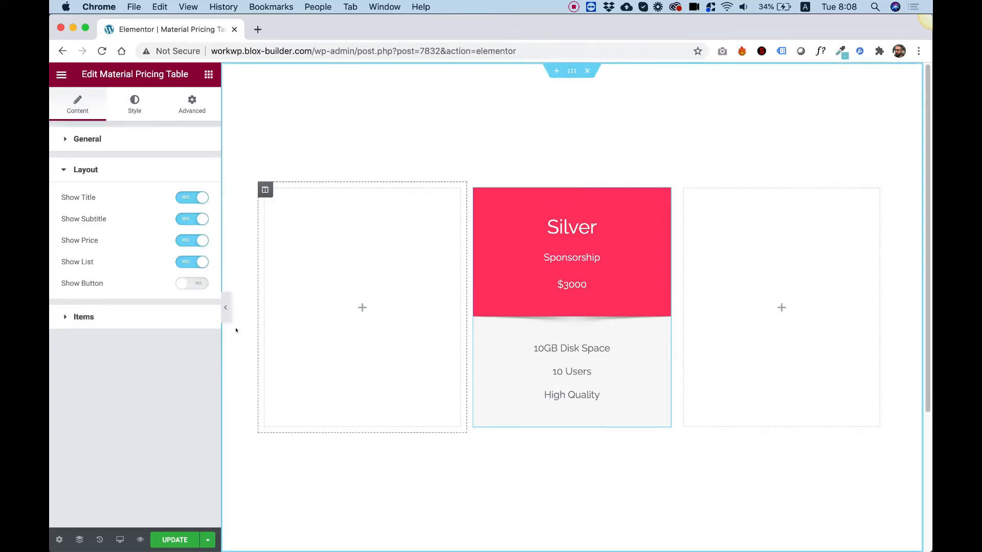
left_click(191, 283)
- Add a fourth item to the pricing table's list and title it "24/7 Support"
left_click(86, 318)
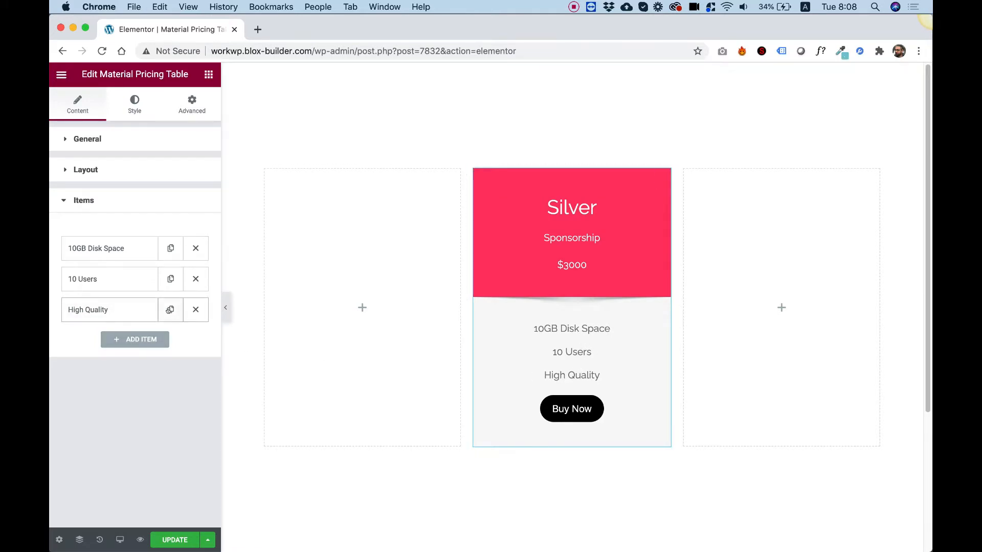
left_click(145, 335)
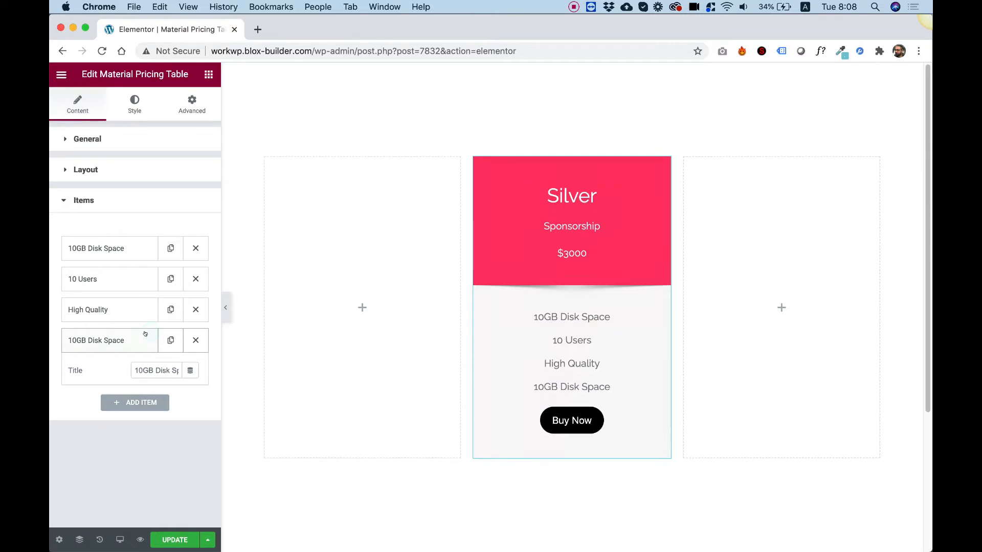
left_click_drag(134, 370, 180, 370)
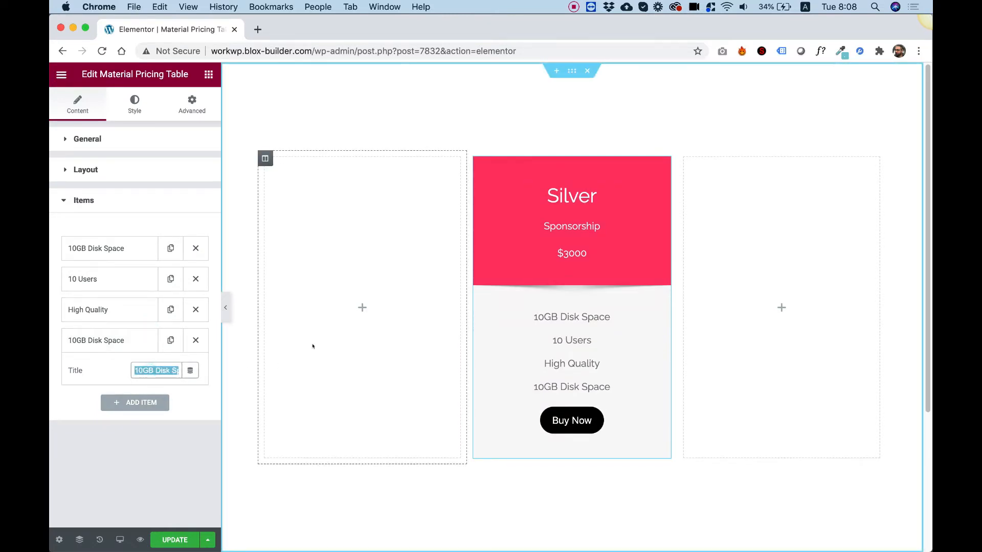
type("24/7")
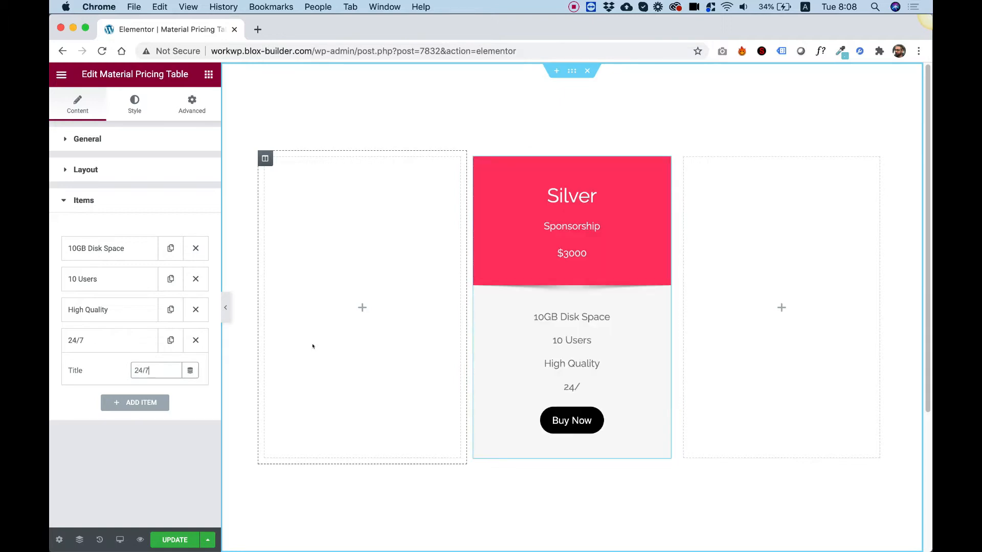
type(" Support")
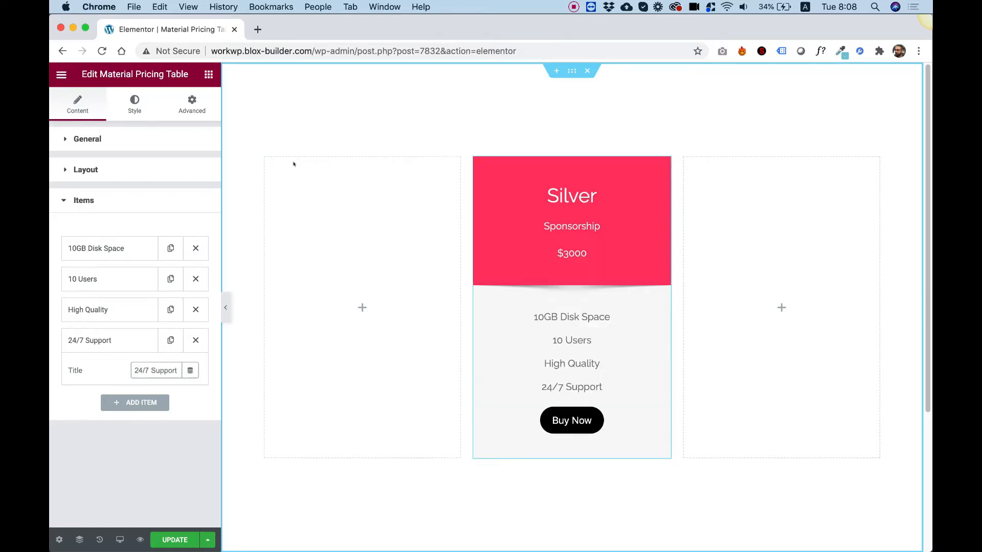
- Change the pricing box's background color to the light grey #F2F2F2
left_click(132, 101)
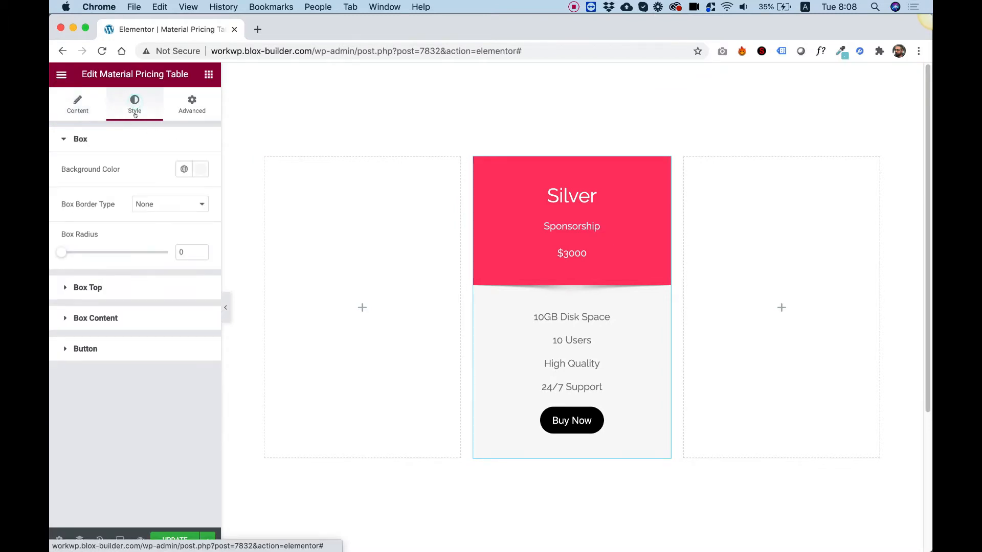
left_click(192, 169)
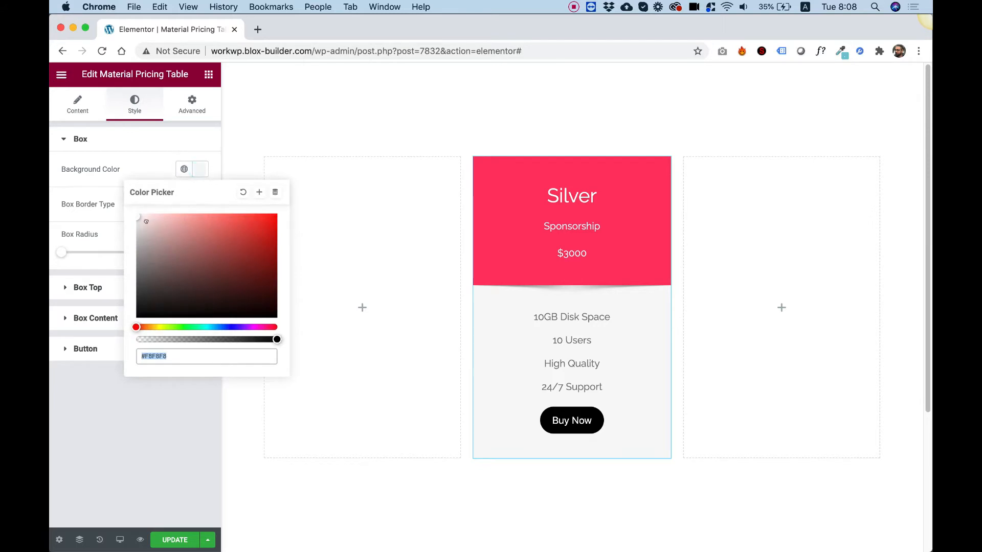
left_click_drag(150, 224, 123, 220)
left_click(122, 158)
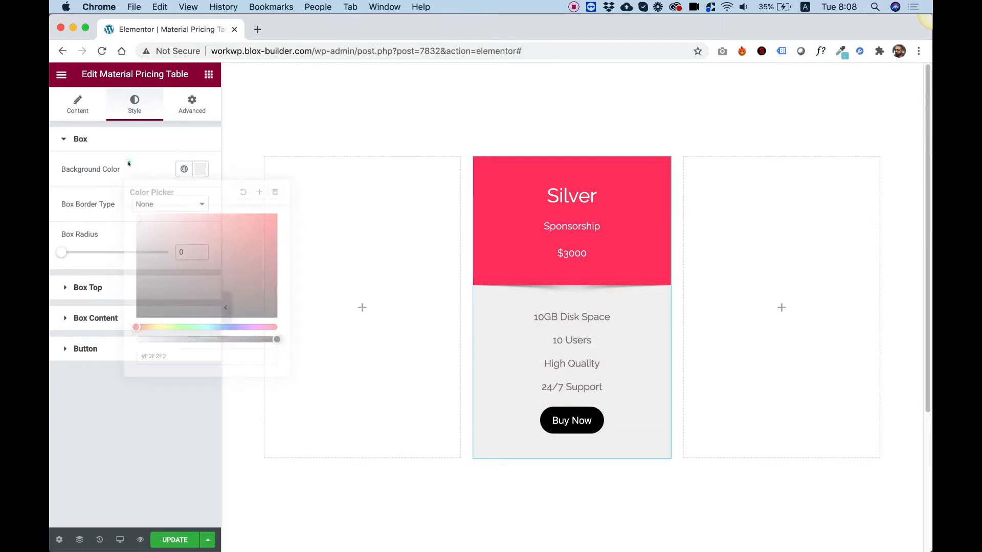
- Give the box a solid border 1 px wide on all sides and set the box radius to 37
left_click(155, 204)
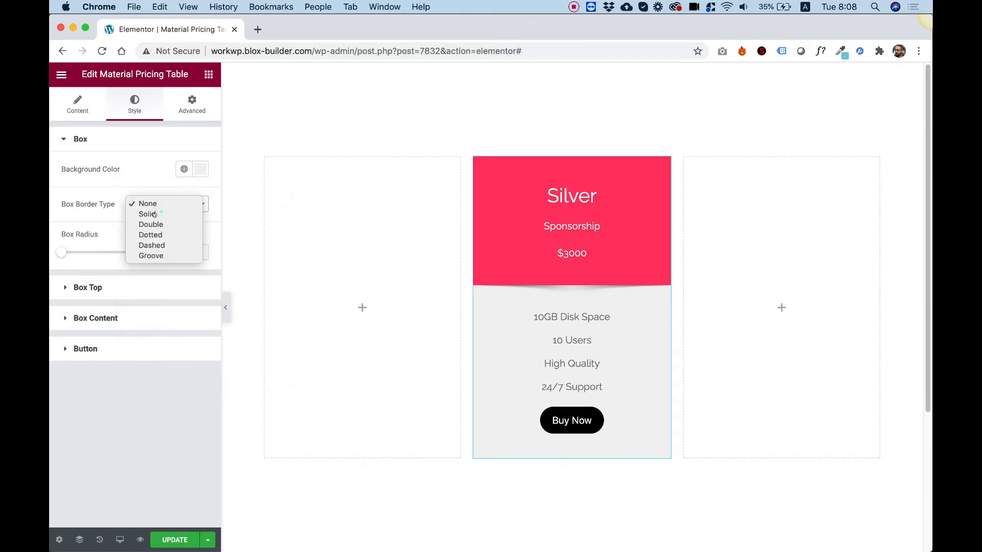
left_click(147, 213)
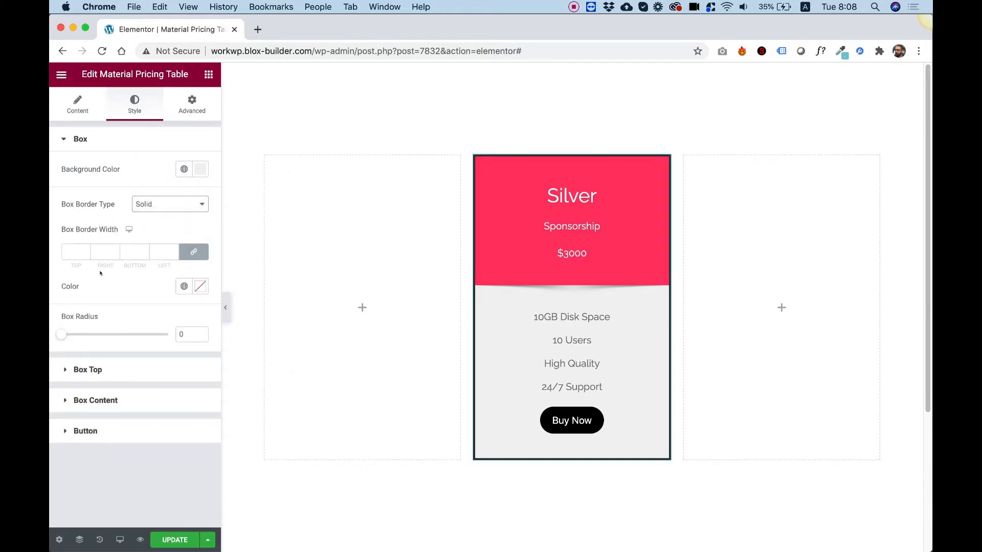
left_click(76, 252)
type("1")
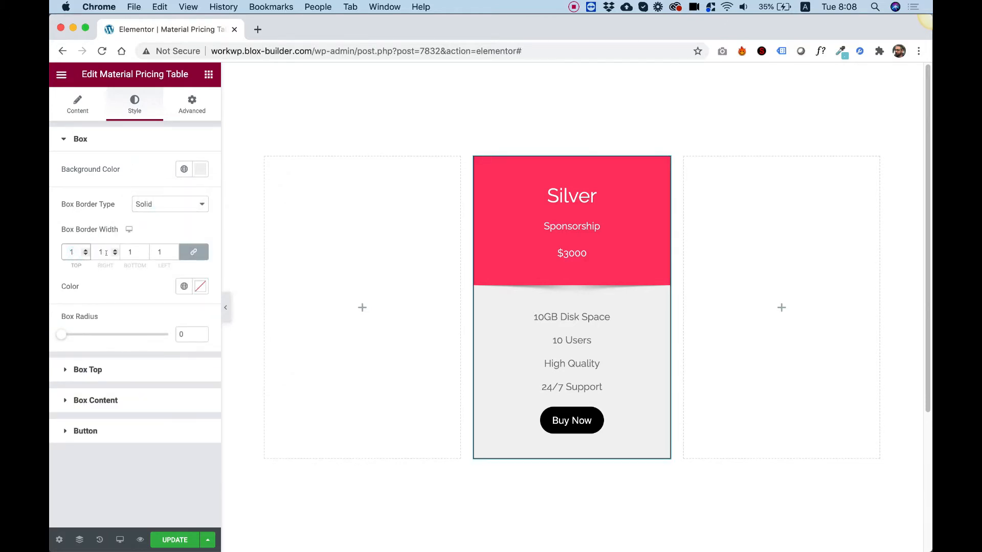
left_click_drag(58, 335, 100, 336)
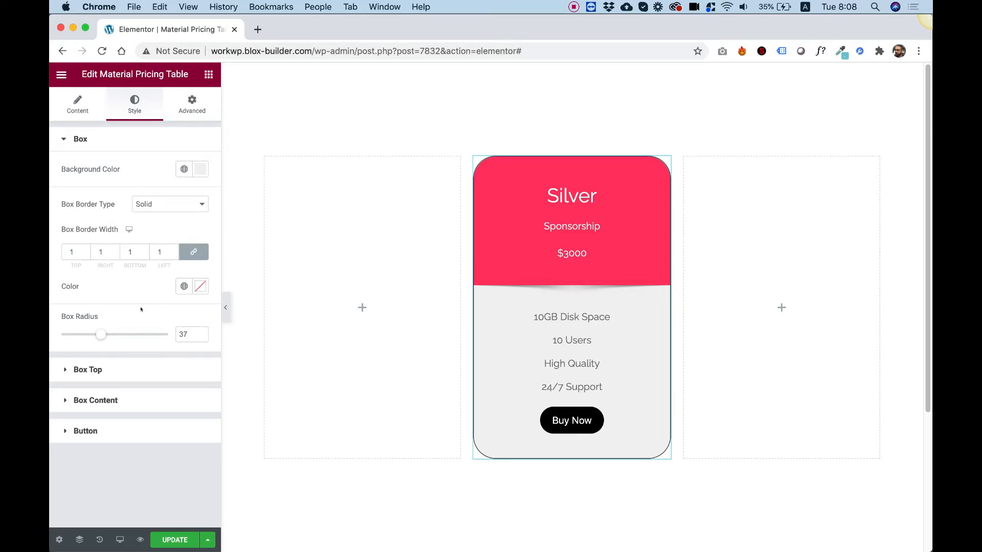
- Change the background color of the box's top section to blue
left_click(94, 370)
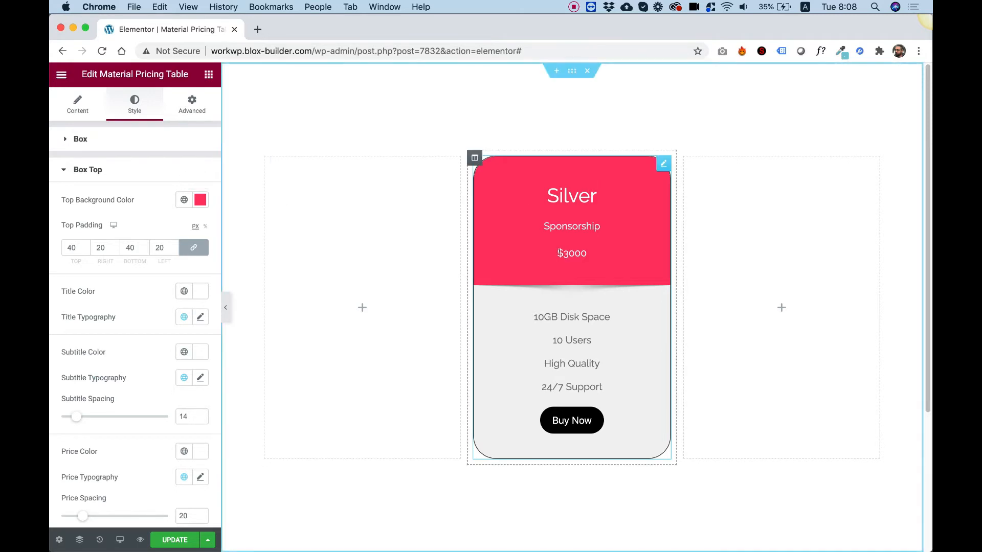
left_click(200, 199)
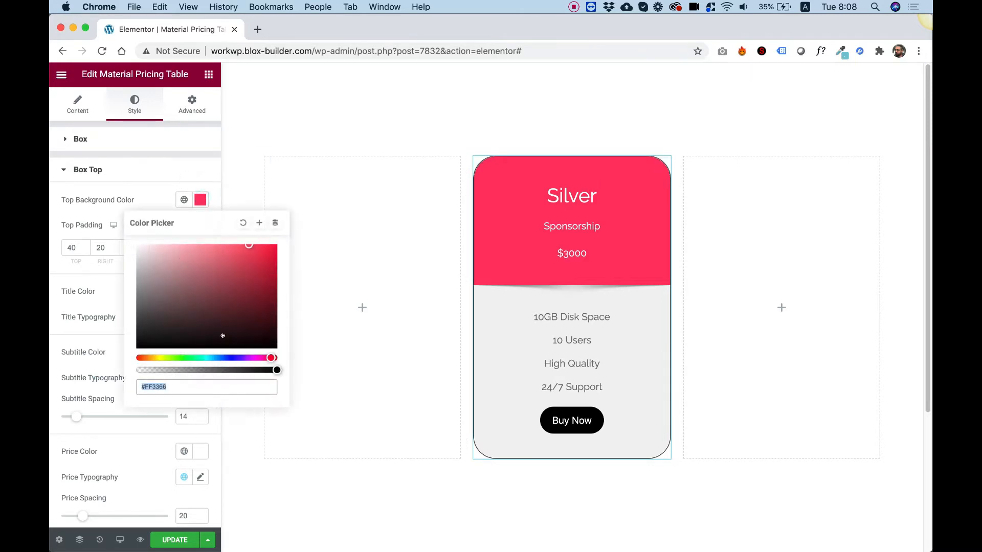
left_click(218, 357)
left_click(152, 176)
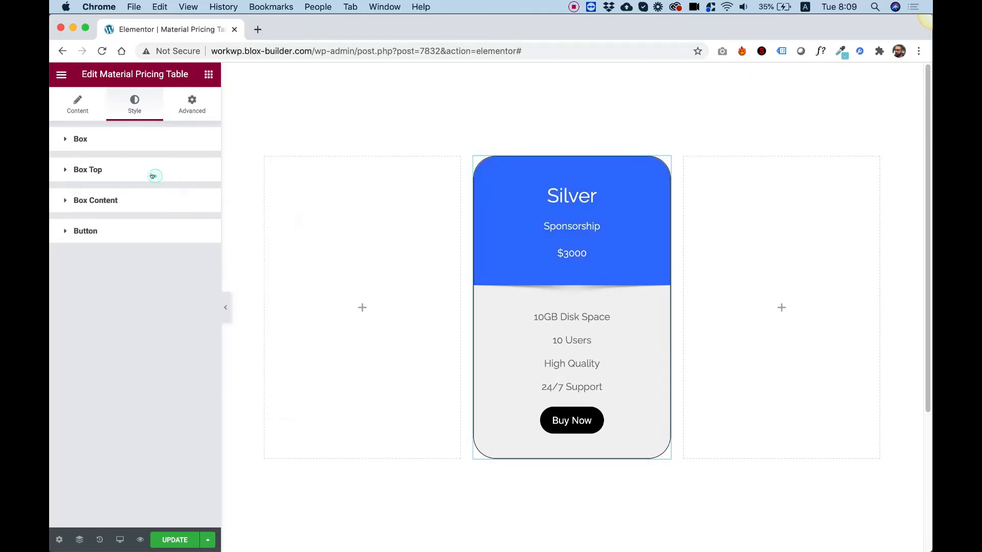
- Unlink the top section's padding values and set its top and bottom padding to 80 px
left_click(152, 176)
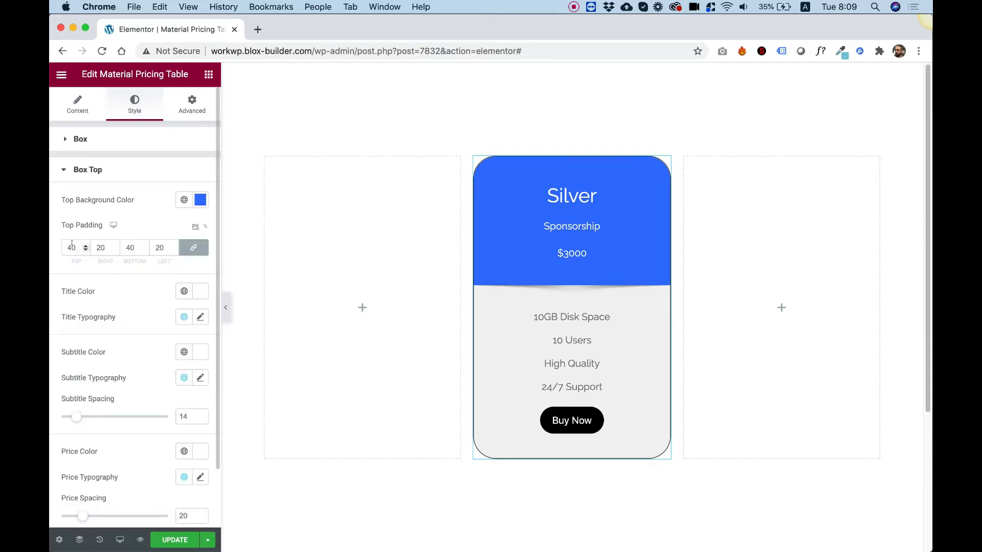
left_click(192, 247)
left_click_drag(72, 248, 59, 242)
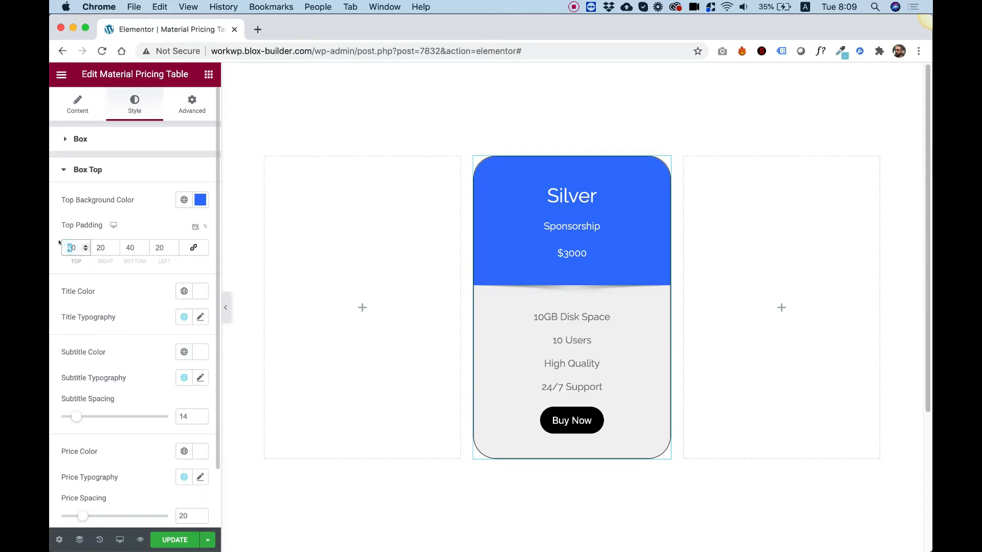
type("8")
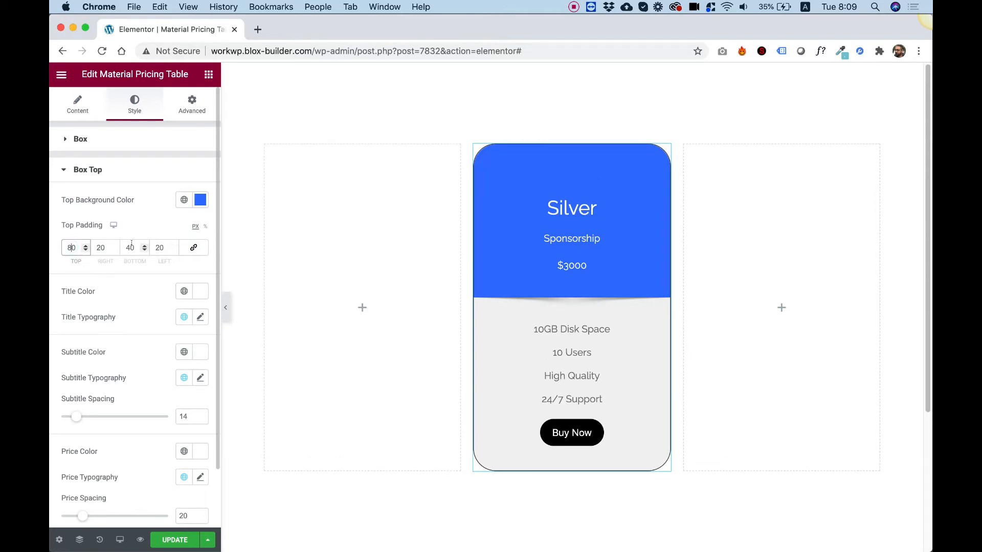
left_click_drag(131, 247, 124, 242)
type("8")
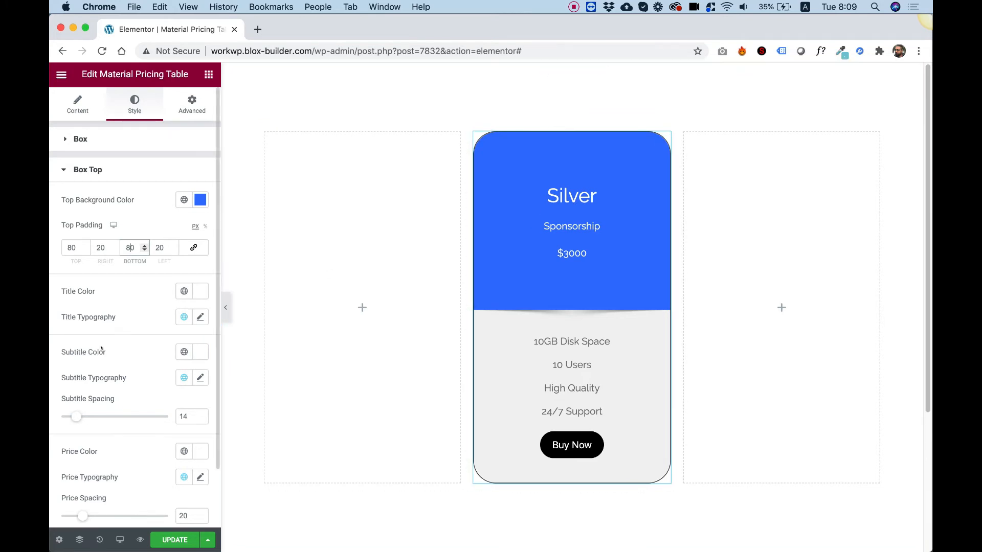
- Set the subtitle typography to uppercase with a font weight of 700
scroll(85, 352, "down", 1)
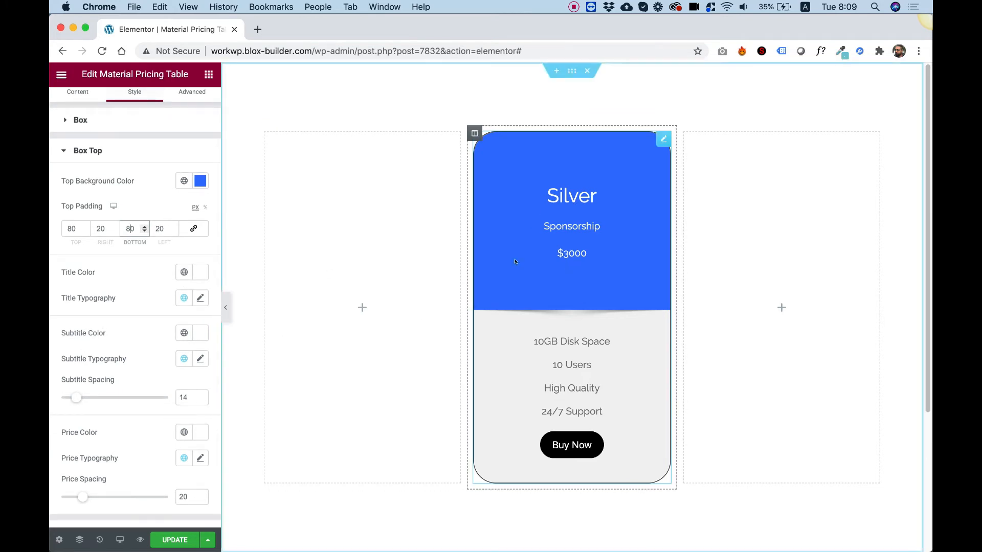
left_click(200, 358)
scroll(141, 424, "down", 4)
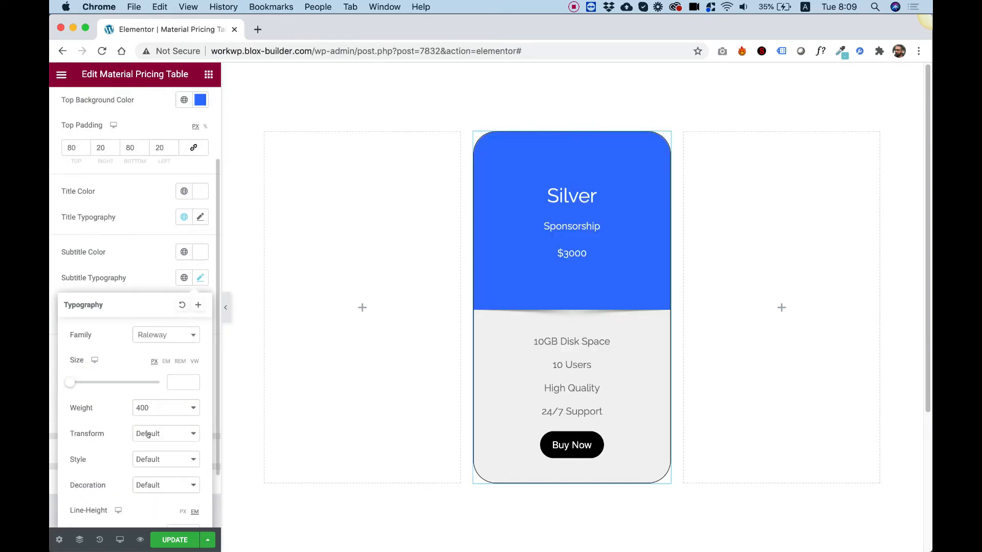
left_click(149, 434)
left_click(153, 444)
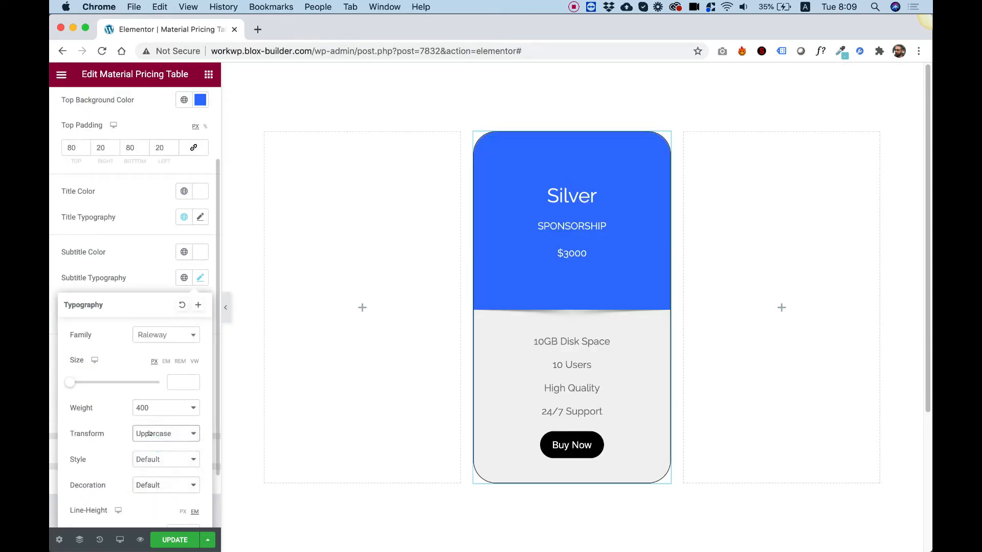
left_click(151, 411)
left_click(146, 436)
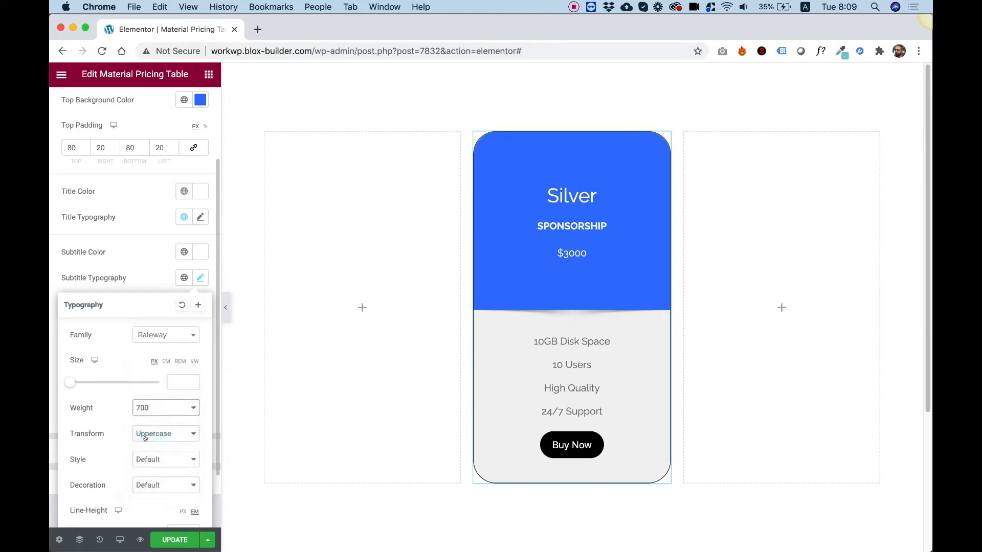
- Widen the letter spacing of the subtitle text
scroll(120, 403, "down", 3)
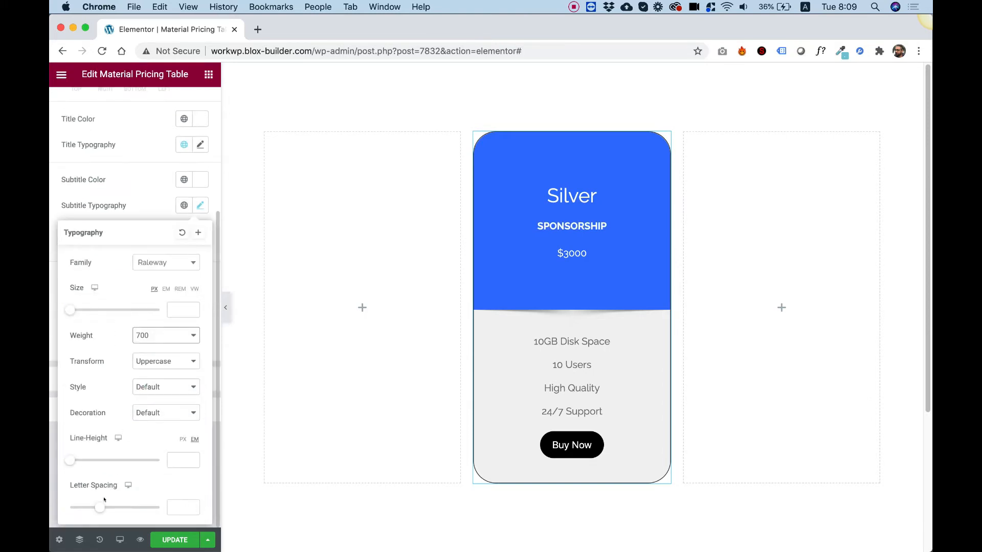
left_click_drag(101, 507, 122, 506)
left_click(147, 216)
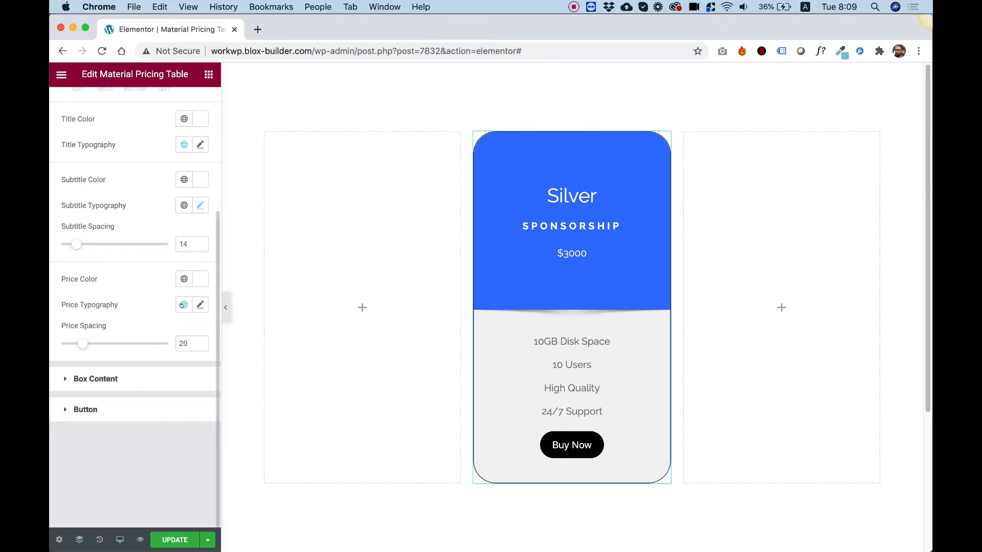
- Set the price text's font size to 41 px
left_click(198, 305)
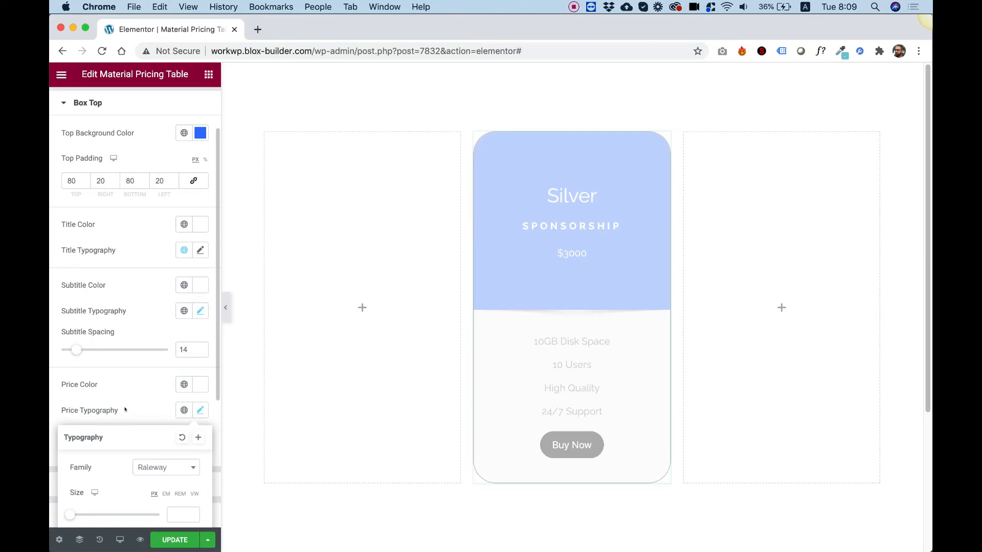
left_click_drag(75, 432, 87, 432)
- Search the fonts for "per" and apply Permanent Marker to the price text
left_click(148, 387)
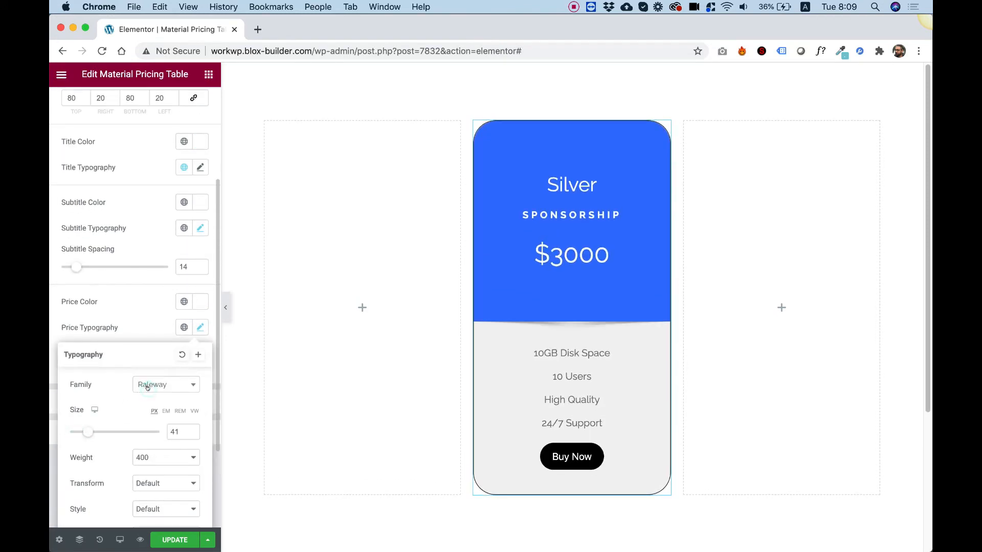
left_click(160, 384)
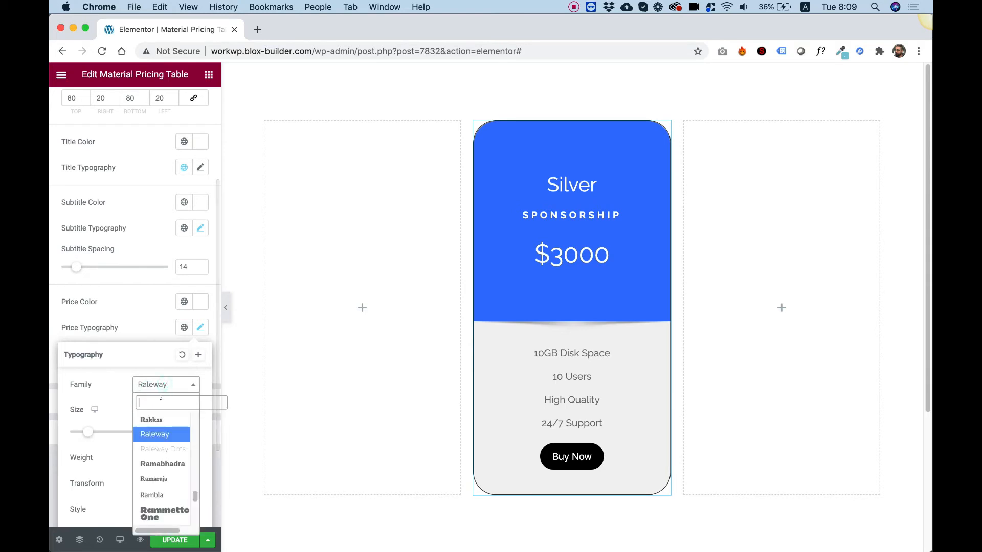
type("per")
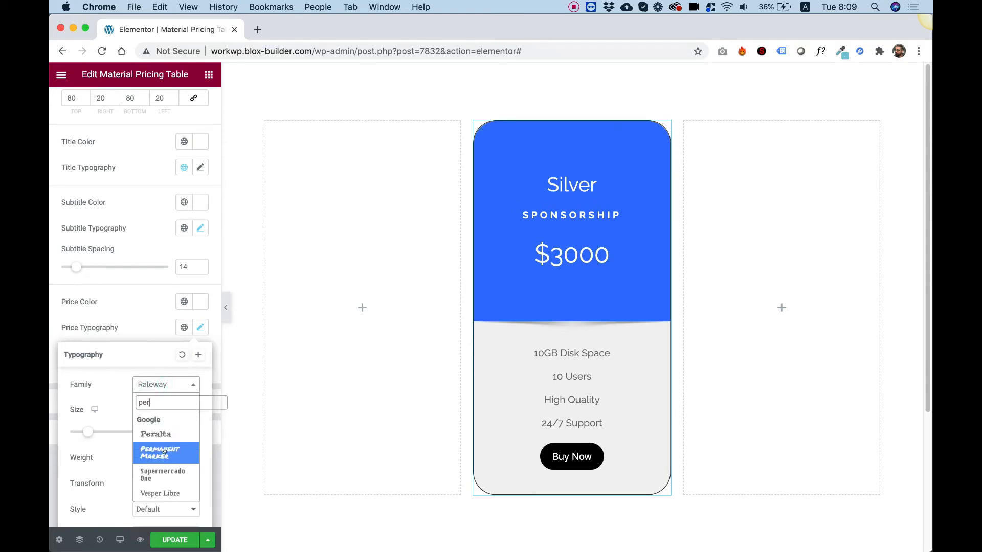
left_click(165, 451)
- Set the price text's font family to Paytone One
left_click(176, 385)
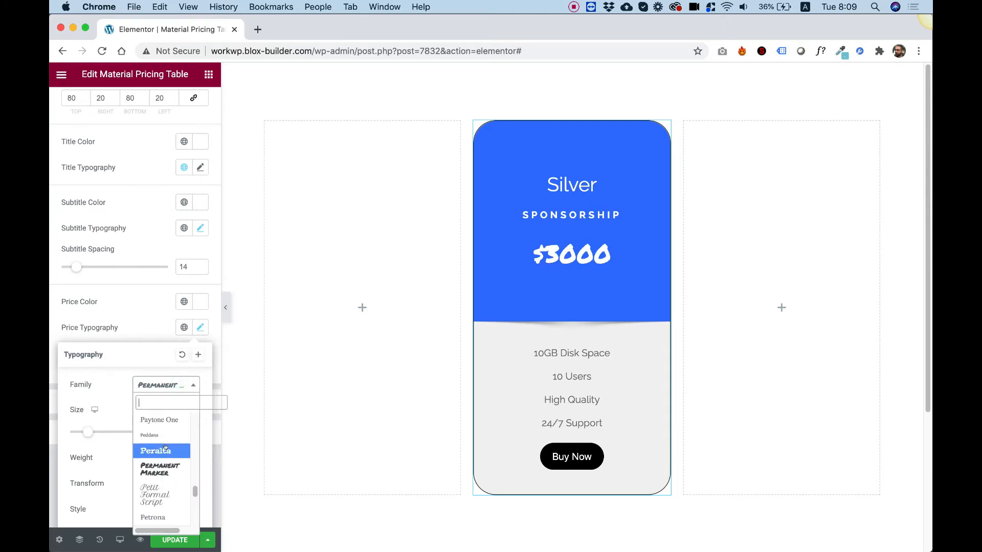
left_click(166, 419)
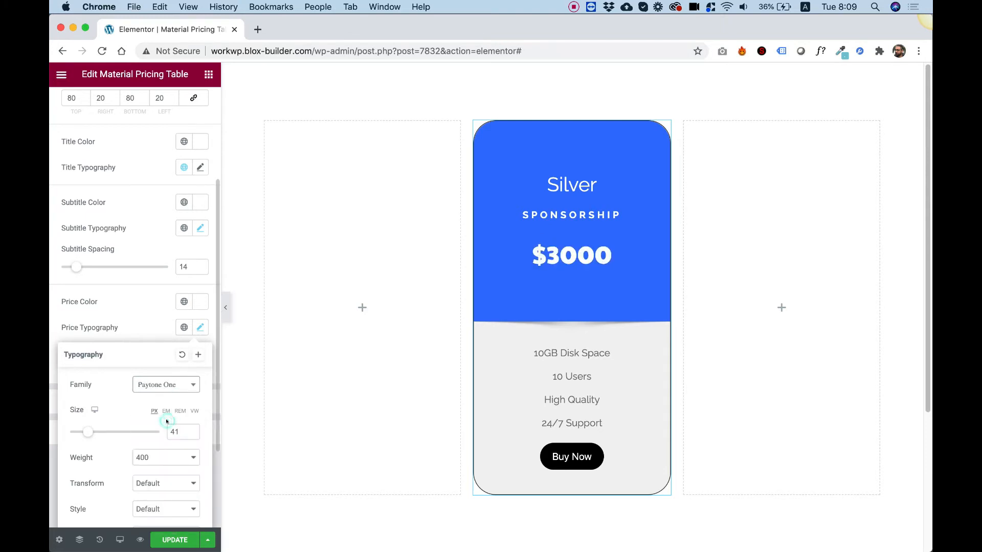
left_click(127, 290)
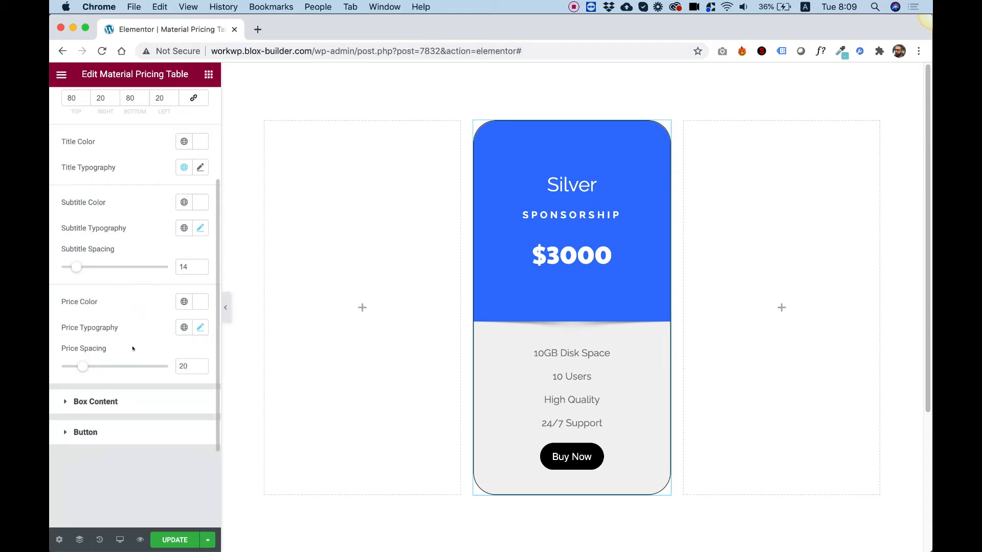
- Reduce the price spacing to 7
mouse_move(83, 363)
left_mouse_down()
mouse_move(110, 362)
mouse_move(58, 354)
mouse_move(98, 348)
mouse_move(76, 349)
left_mouse_up()
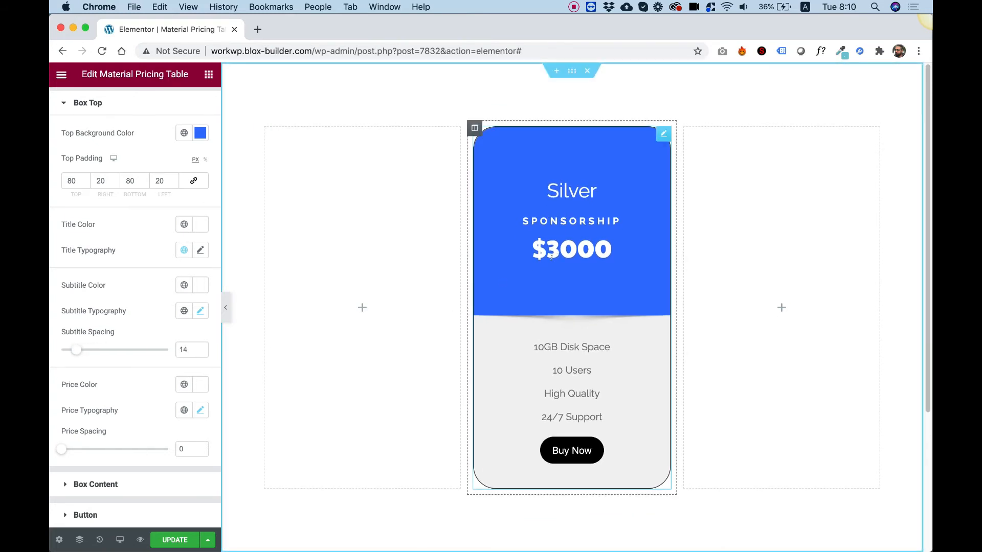
left_click_drag(61, 449, 65, 447)
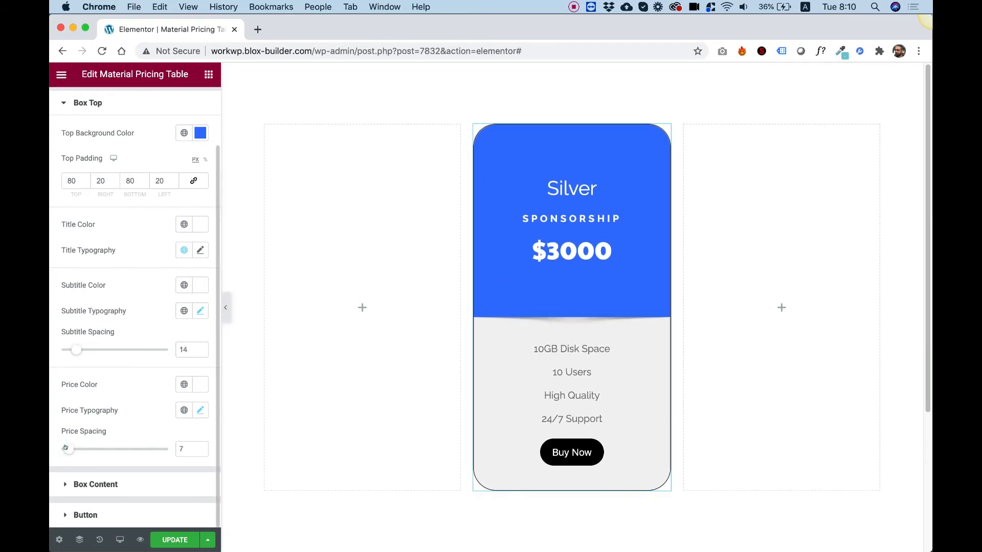
- Unlink the box content padding, set its top and bottom to 80 px, and increase the list spacing to 19
left_click(97, 484)
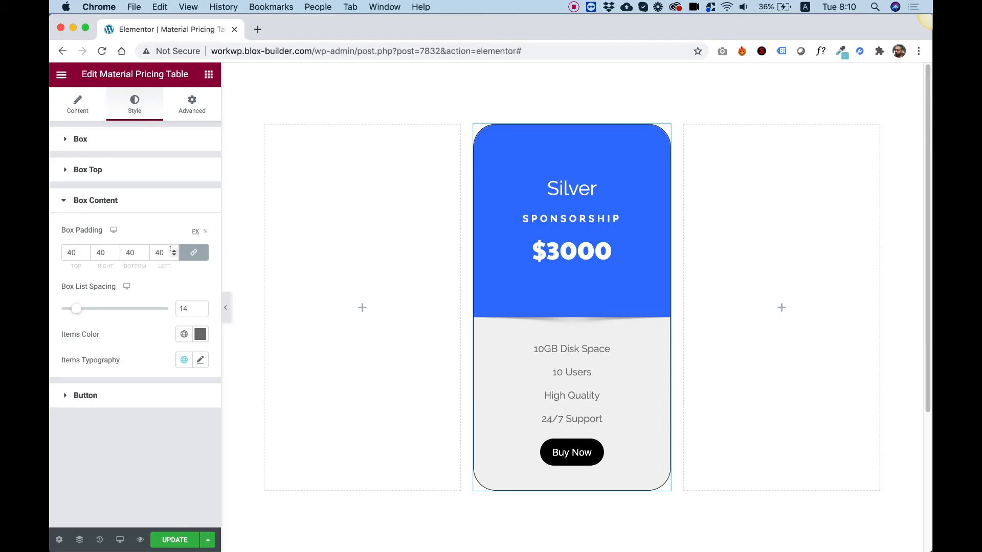
left_click(193, 252)
left_click_drag(72, 252, 64, 249)
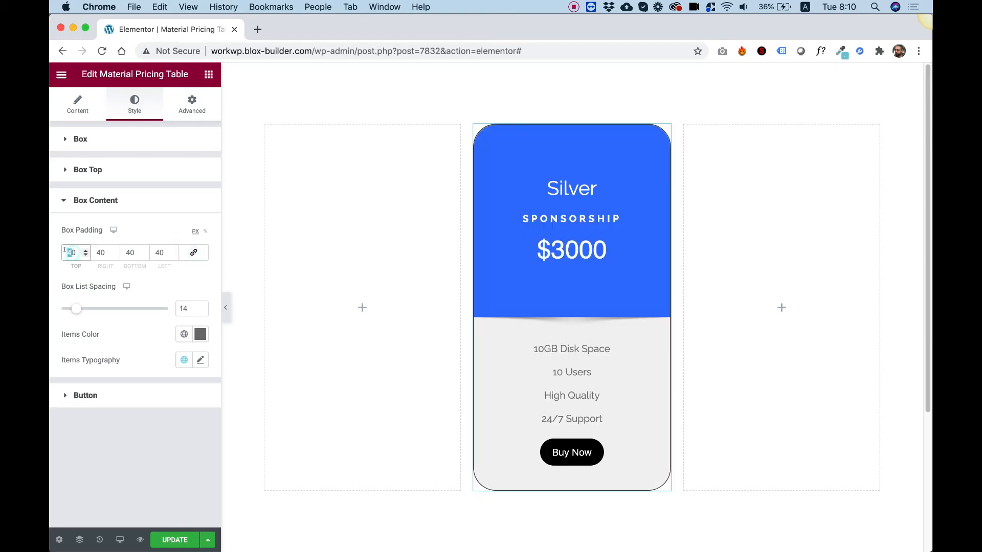
type("8")
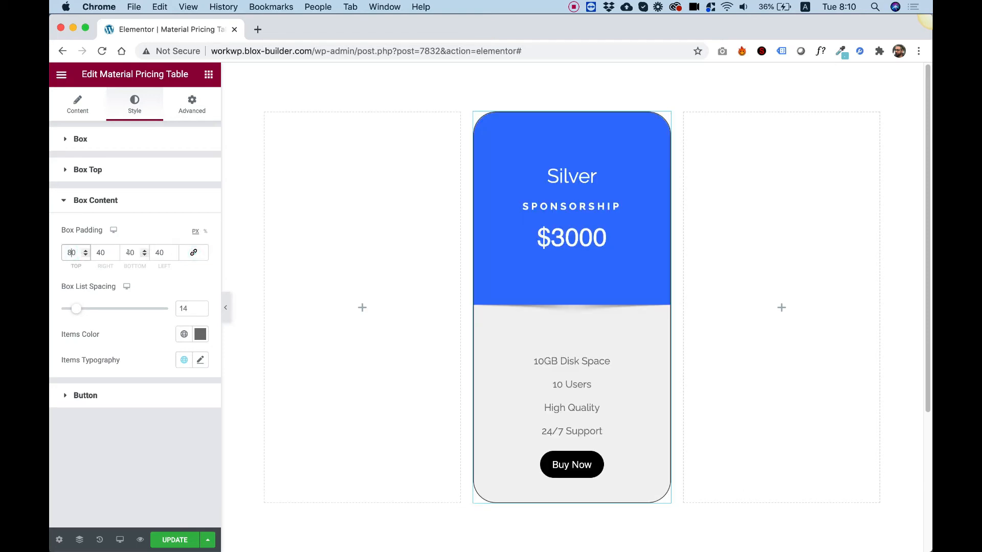
left_click_drag(130, 252, 123, 252)
type("8")
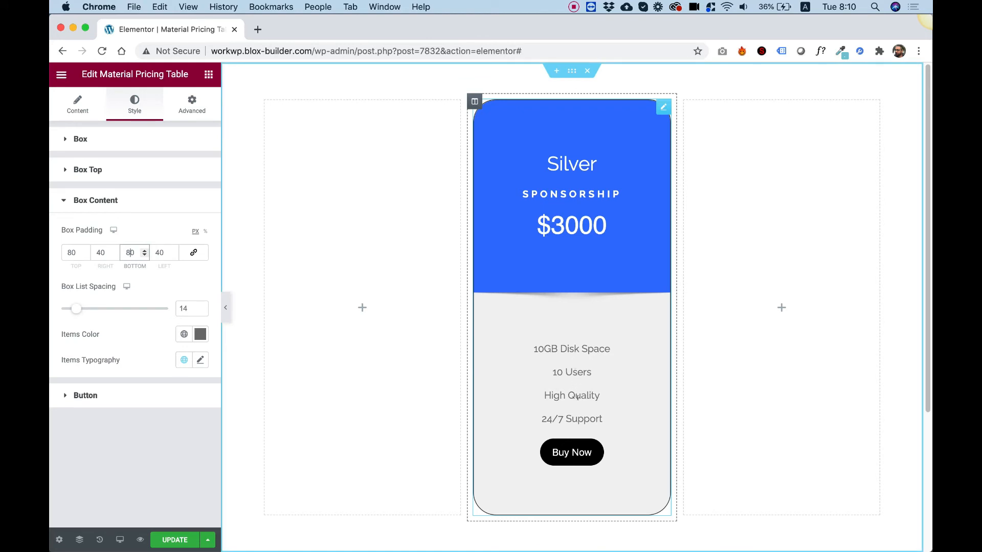
left_click_drag(75, 308, 80, 309)
- Try a red items color, #E71010, for the feature list
left_click(195, 336)
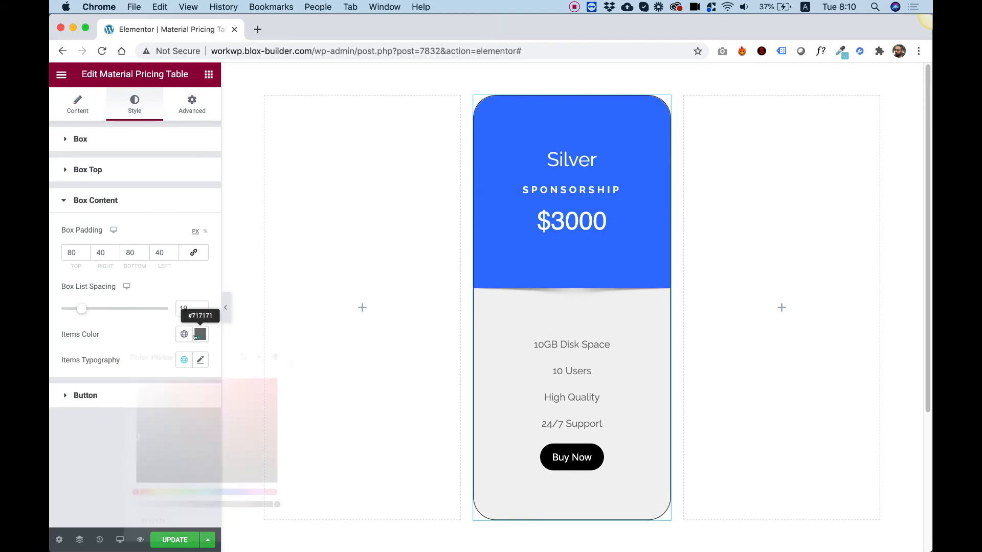
left_click_drag(235, 422, 277, 379)
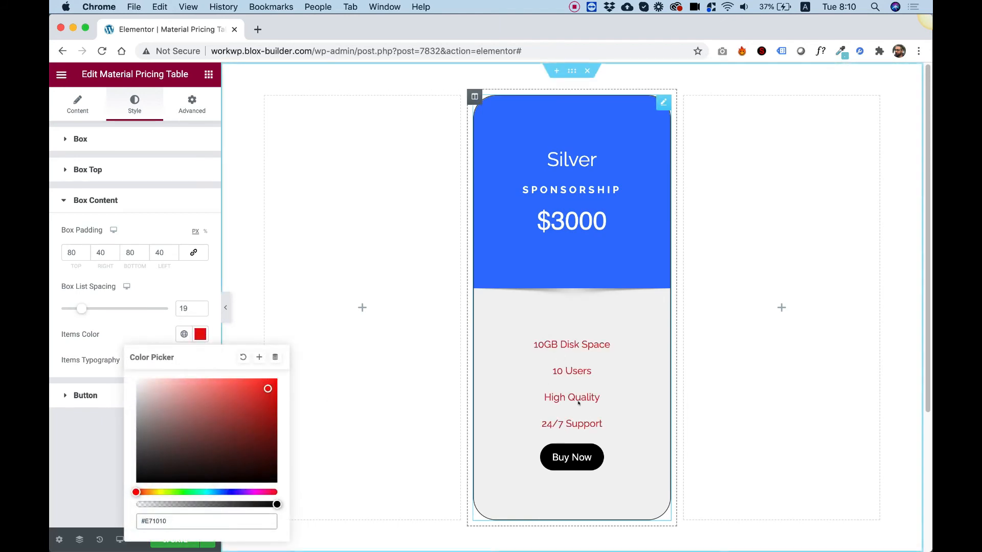
left_click(126, 327)
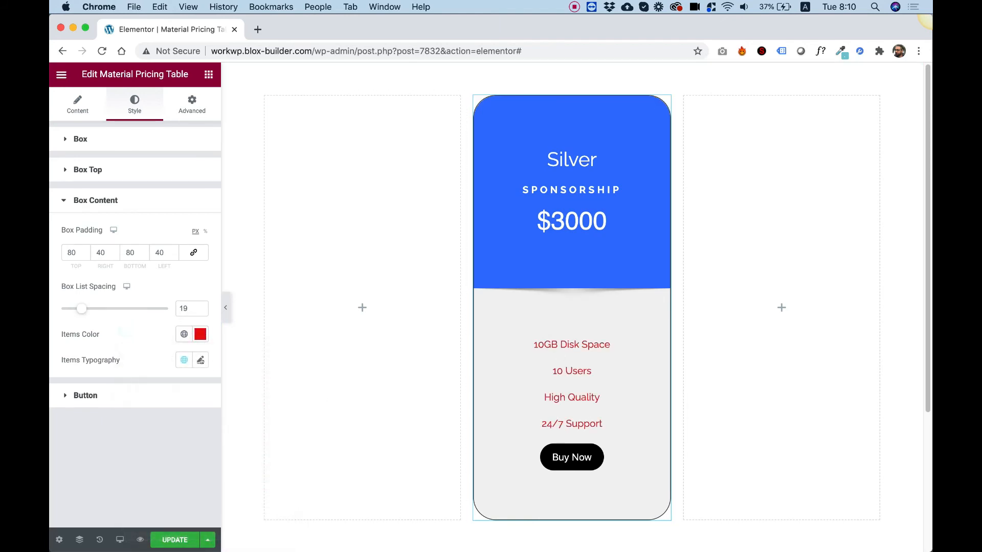
- Set the feature list's items color to black, #000000
left_click(197, 337)
left_click_drag(178, 428, 126, 497)
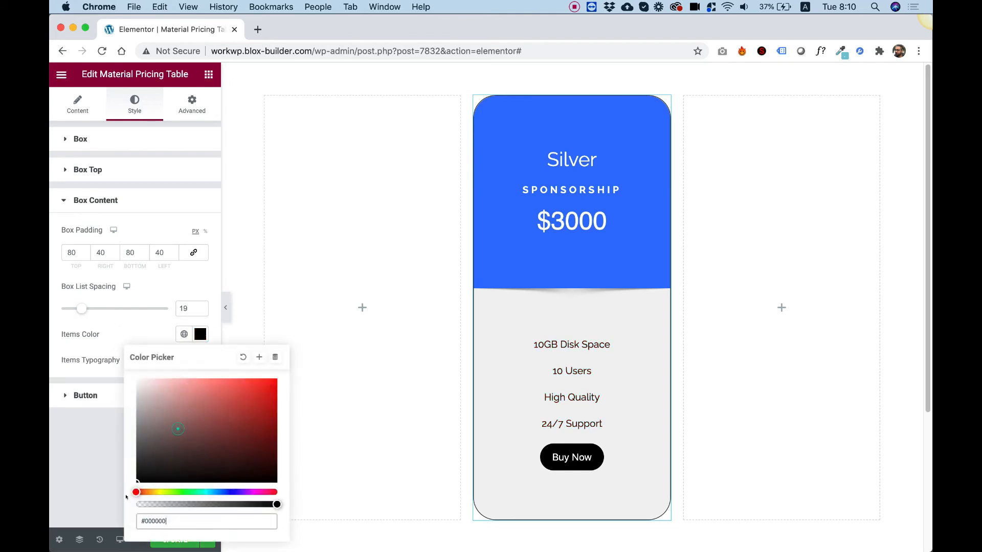
left_click(101, 375)
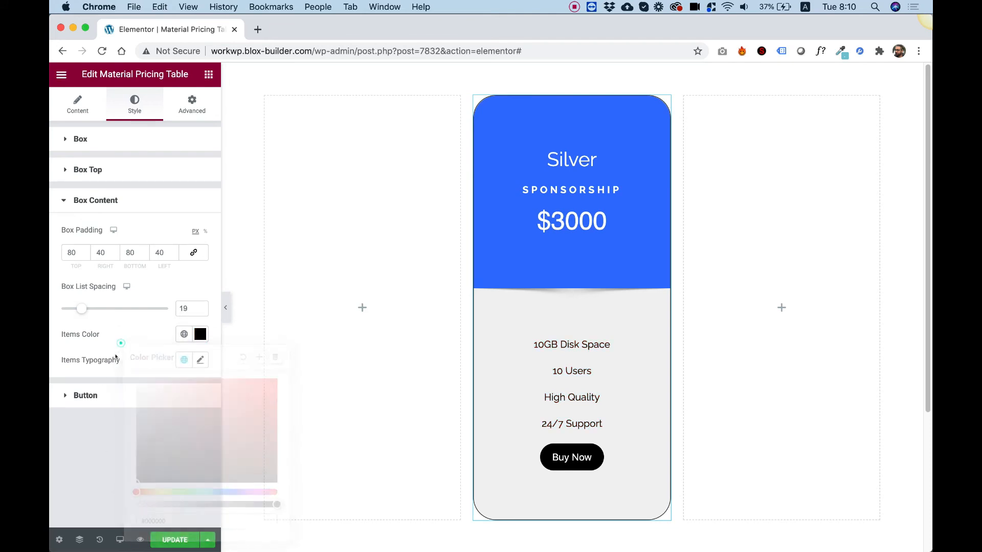
- Increase the spacing above the Buy Now button to 34
left_click(85, 395)
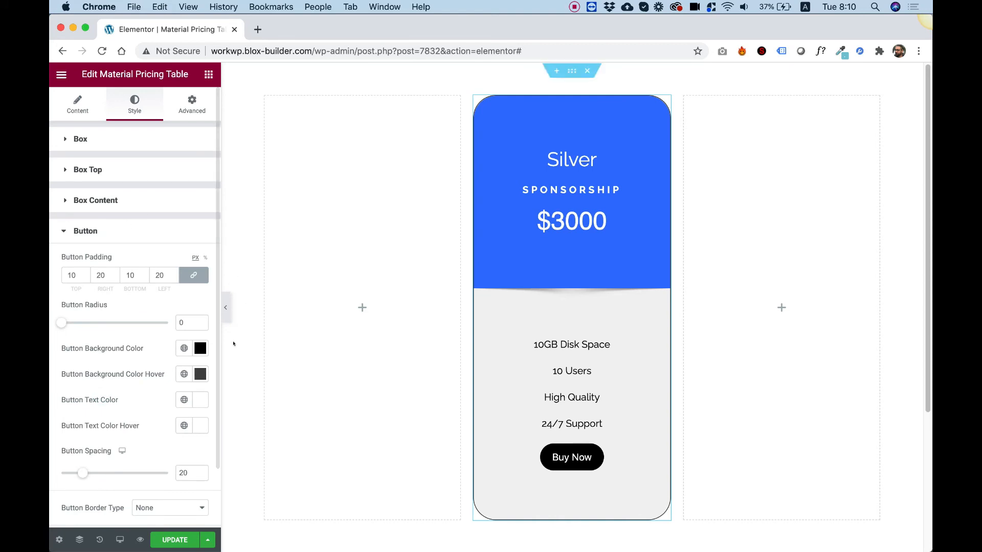
left_click_drag(82, 470, 97, 473)
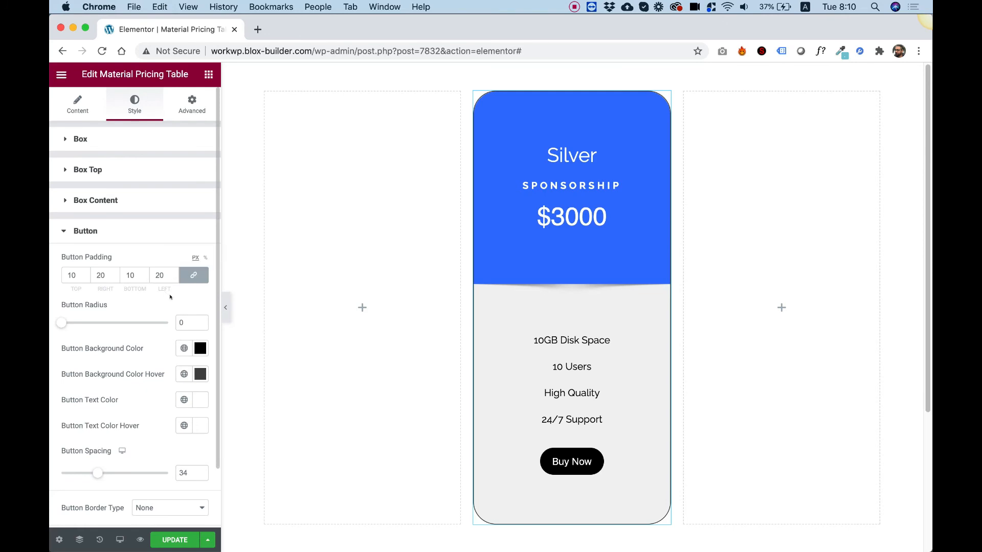
scroll(145, 416, "down", 1)
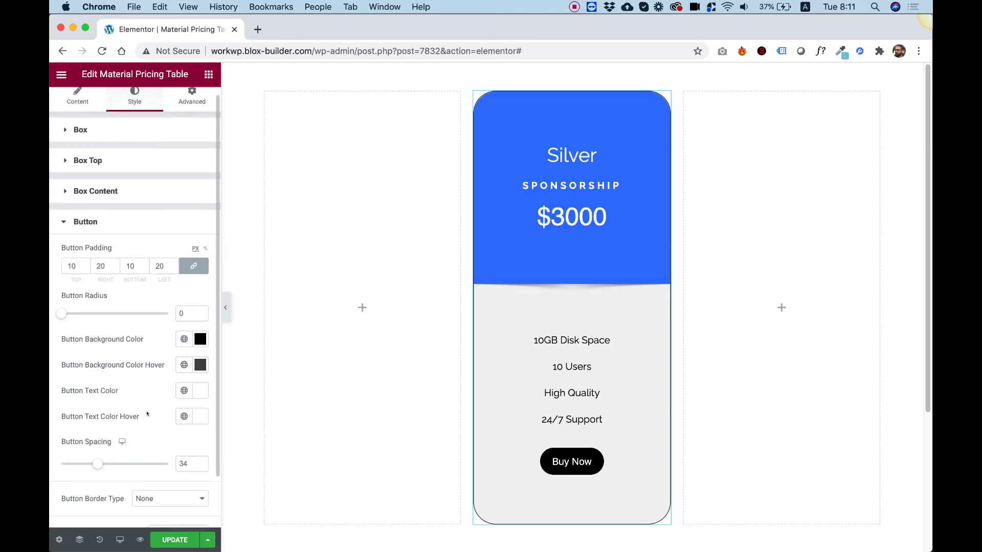
- Copy the Silver pricing table and paste it into the empty first column
right_click(583, 209)
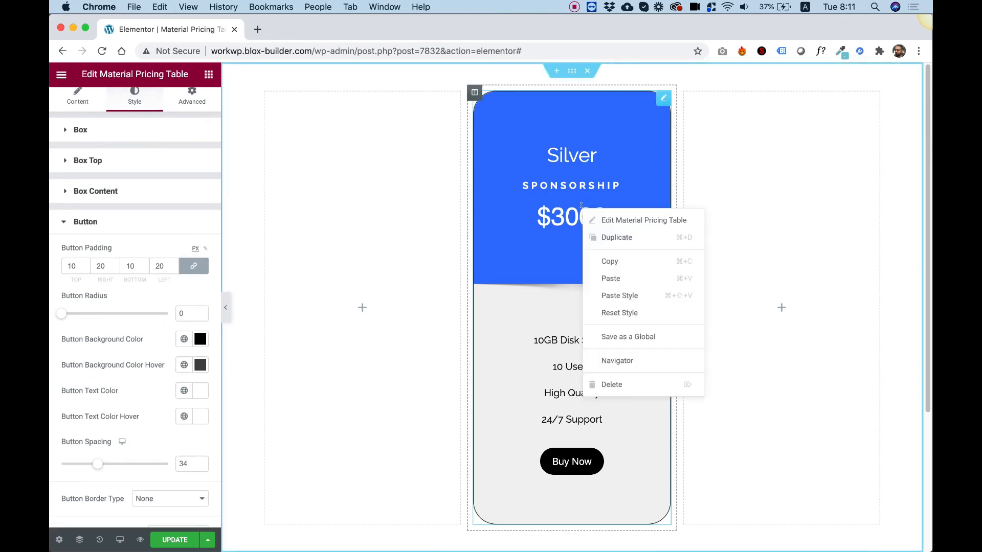
left_click(615, 260)
right_click(390, 217)
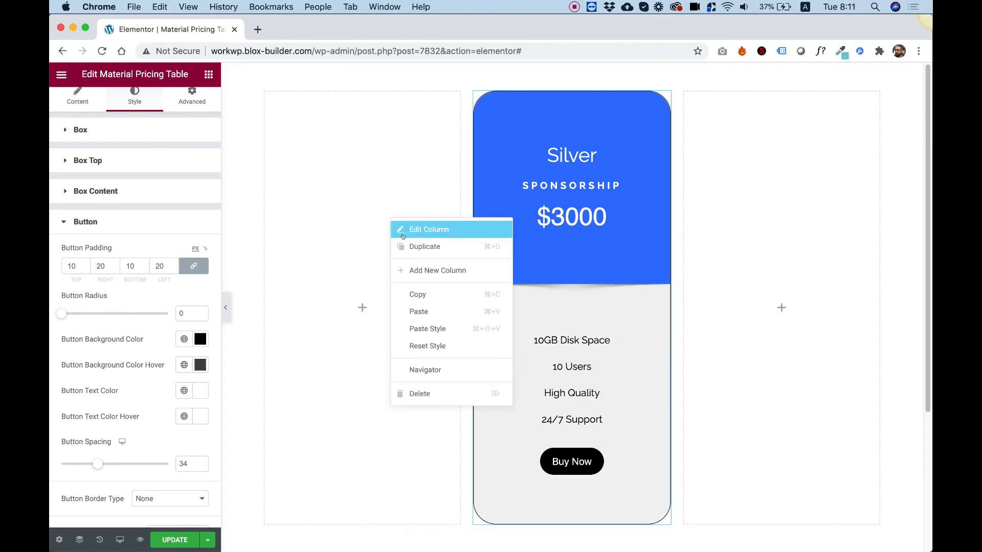
left_click(421, 310)
- Copy the middle pricing table and paste it into the empty third column
right_click(618, 206)
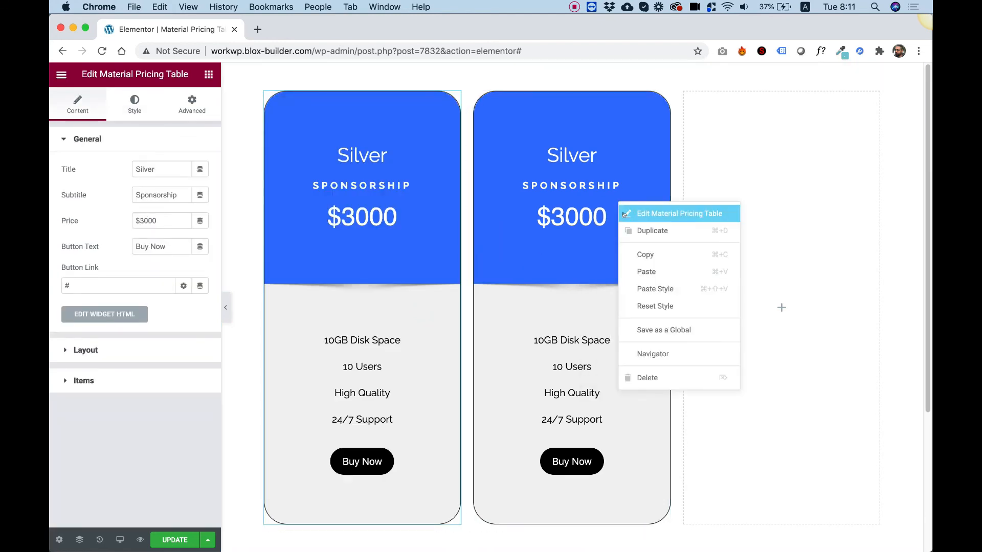
left_click(640, 250)
right_click(791, 223)
left_click(818, 312)
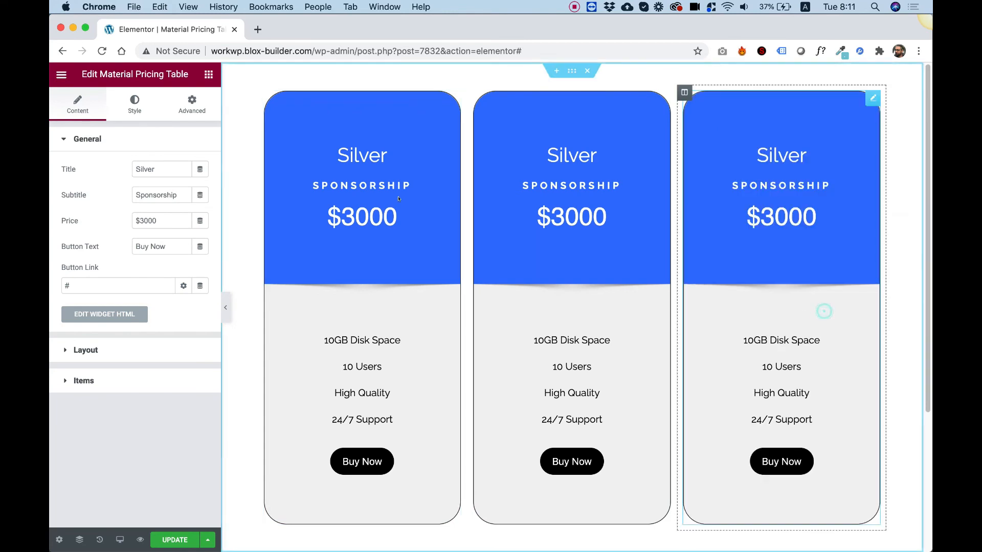
- Change the first pricing table's top background color to purple, #D433FF
left_click(134, 106)
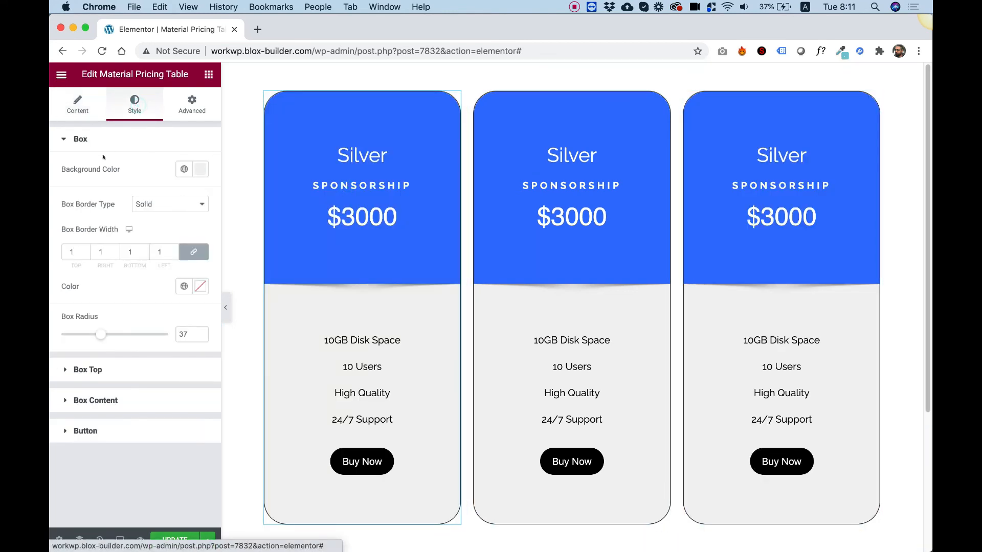
left_click(102, 372)
left_click(200, 199)
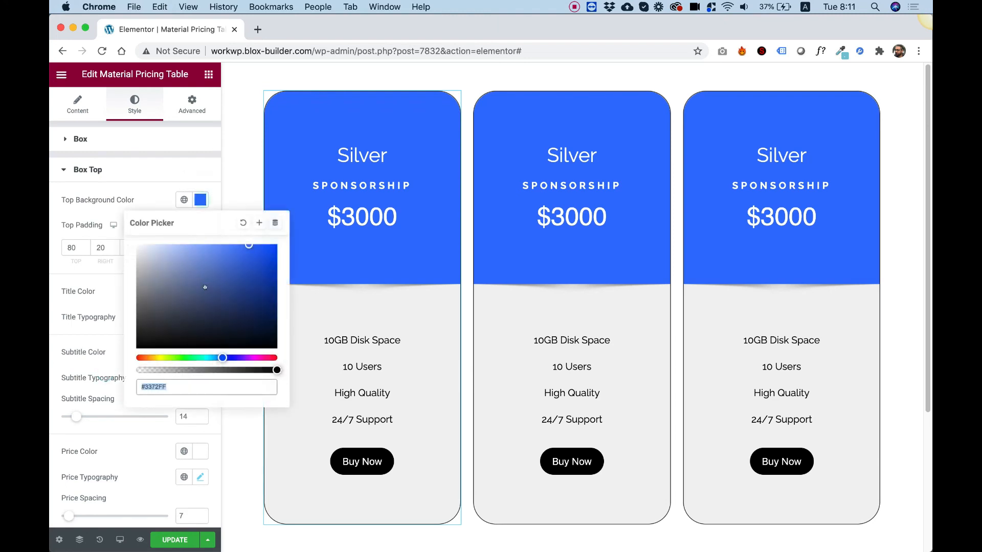
left_click(243, 357)
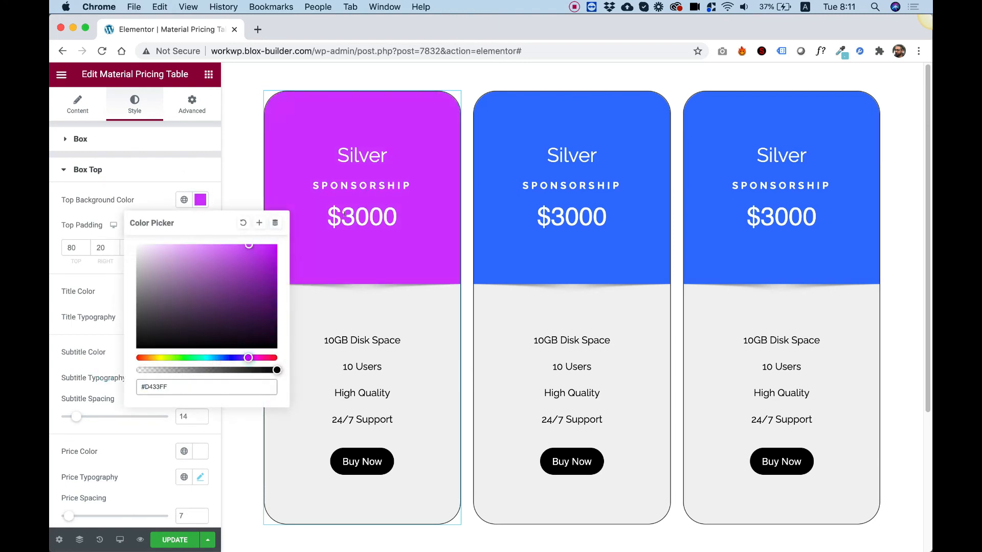
- Change the third pricing table's top background color to dark green, #0AC042
left_click(760, 171)
left_click(135, 104)
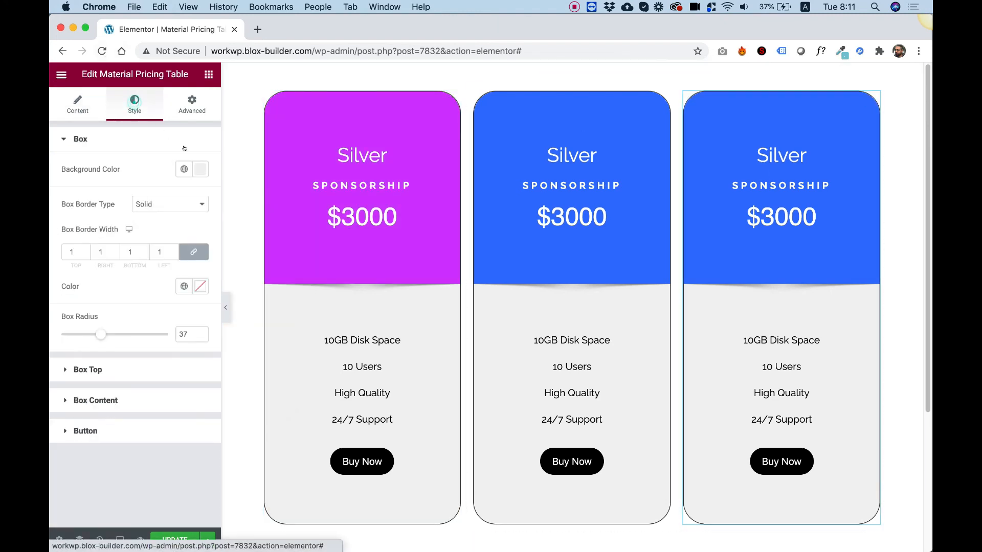
left_click(110, 372)
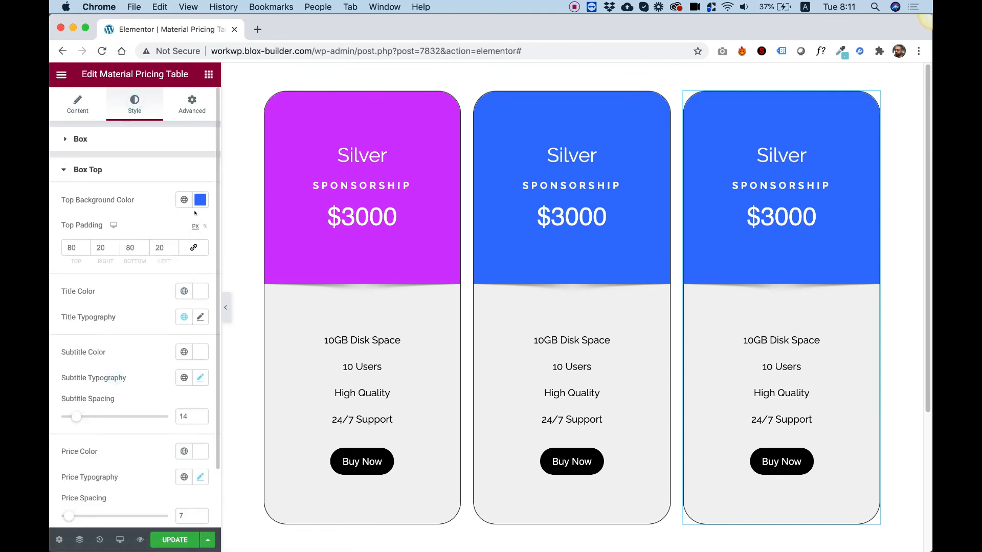
left_click(200, 199)
left_click_drag(185, 357, 190, 357)
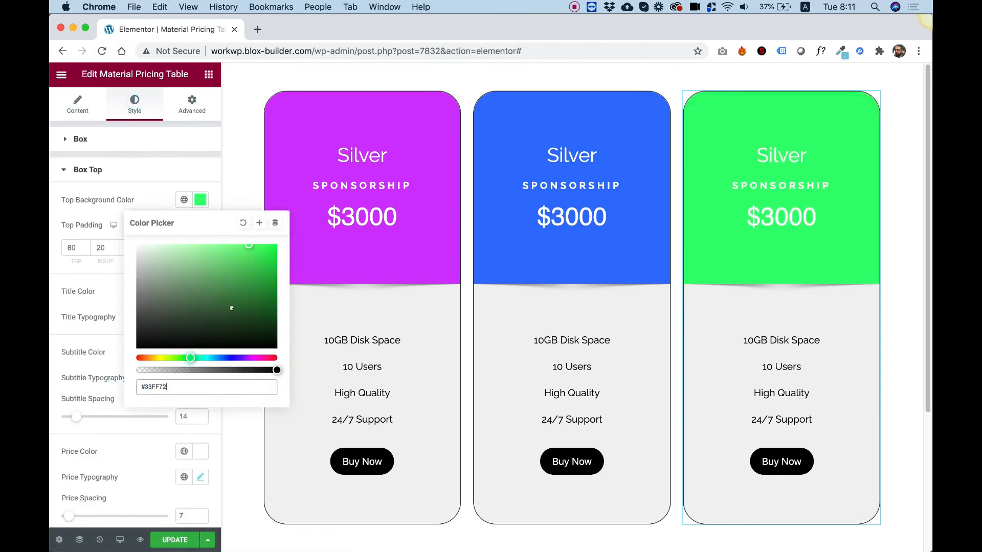
left_click_drag(246, 275, 270, 269)
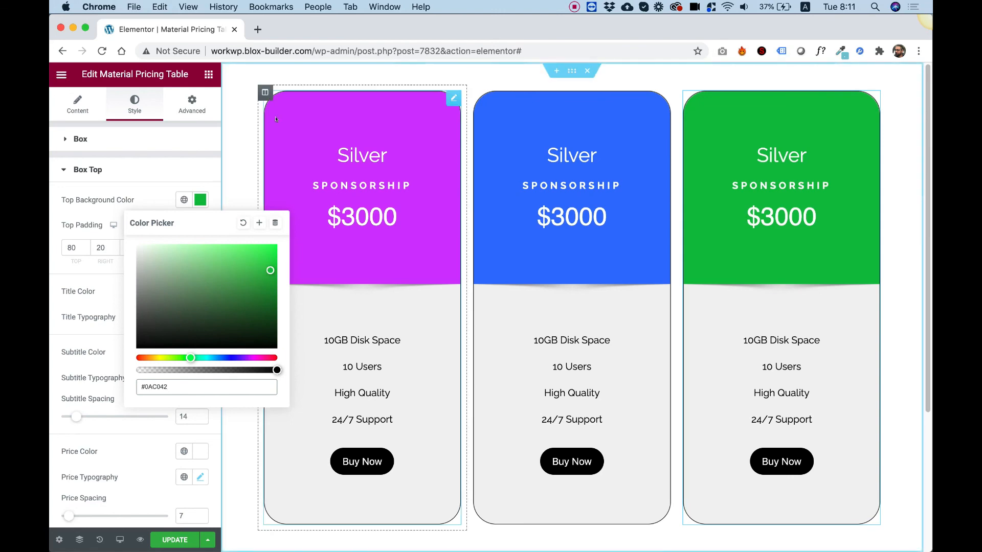